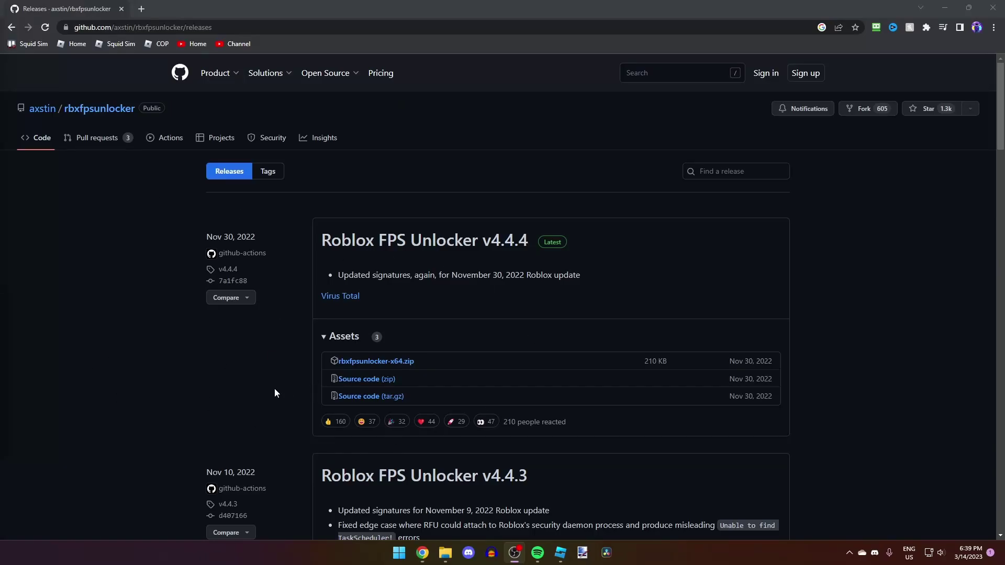
# Highlight the latest release title, version, details and the November 30 update note.
pyautogui.moveTo(283, 230)
pyautogui.mouseDown()
pyautogui.moveTo(516, 242)
pyautogui.moveTo(432, 190)
pyautogui.mouseUp()
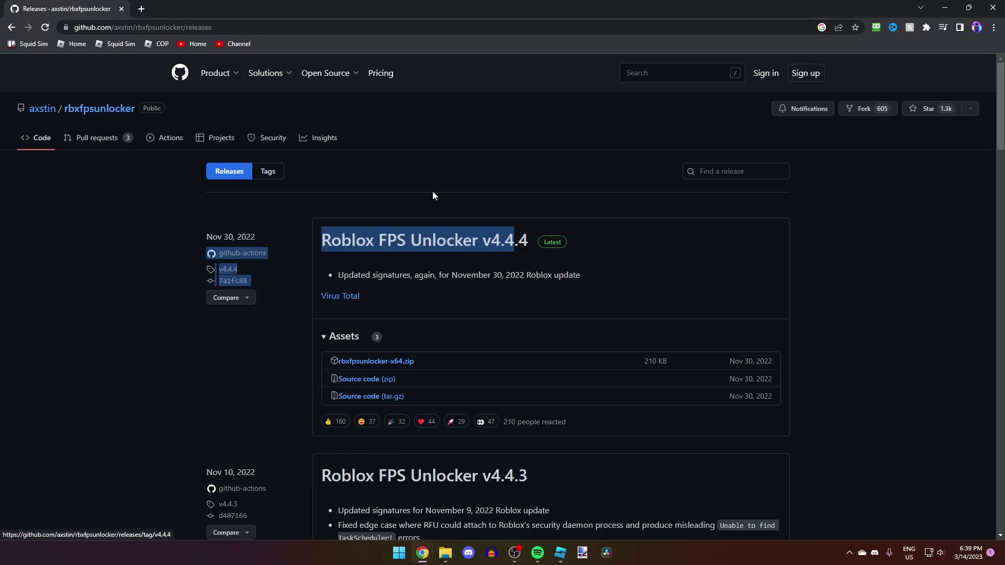
pyautogui.click(433, 192)
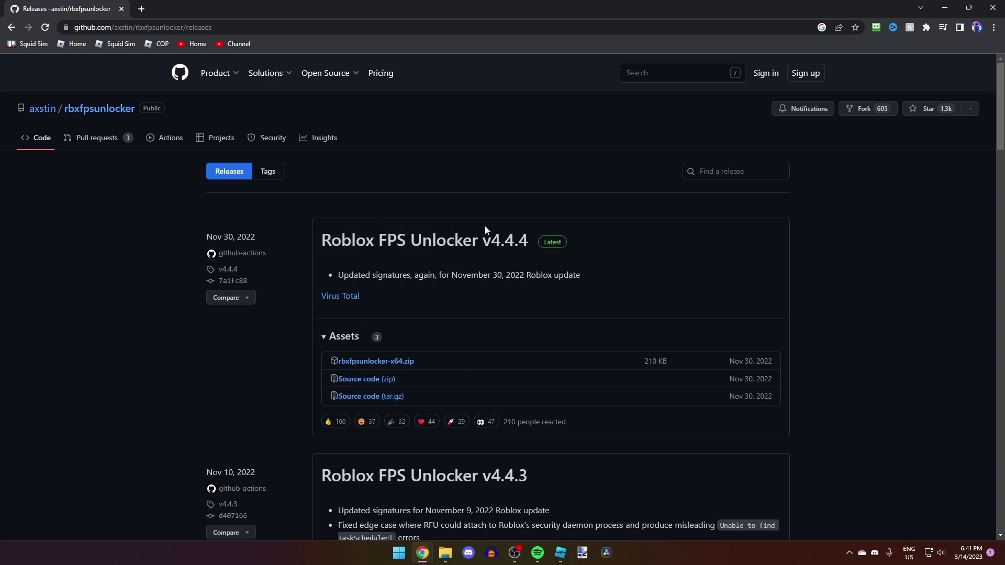
pyautogui.moveTo(341, 221); pyautogui.dragTo(571, 224)
pyautogui.click(558, 273)
pyautogui.moveTo(580, 275); pyautogui.dragTo(415, 275)
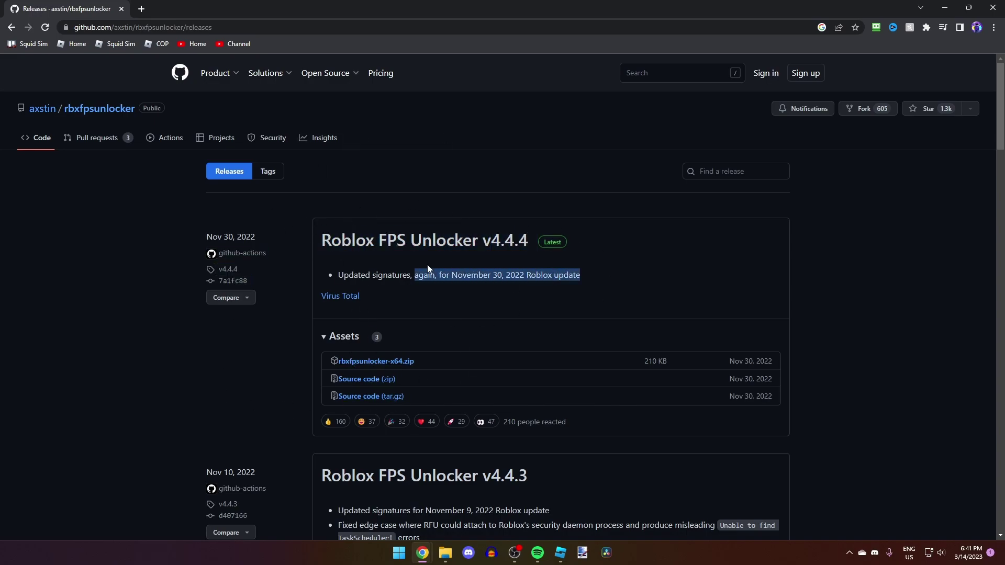
pyautogui.click(416, 274)
# Download rbxfpsunlocker-x64.zip, dismiss the Threats found alert, and reveal the hidden tray icons.
pyautogui.click(367, 361)
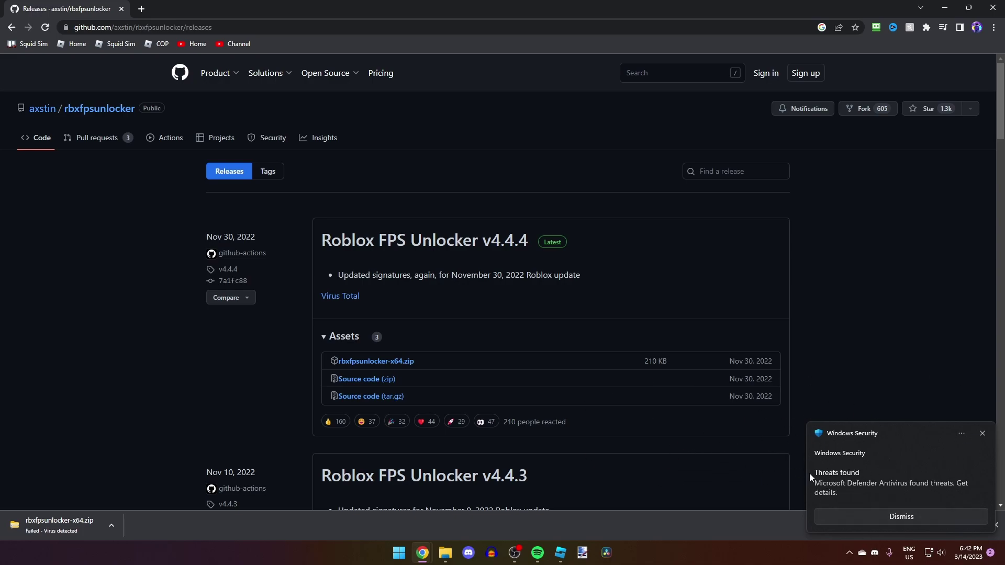
pyautogui.click(984, 433)
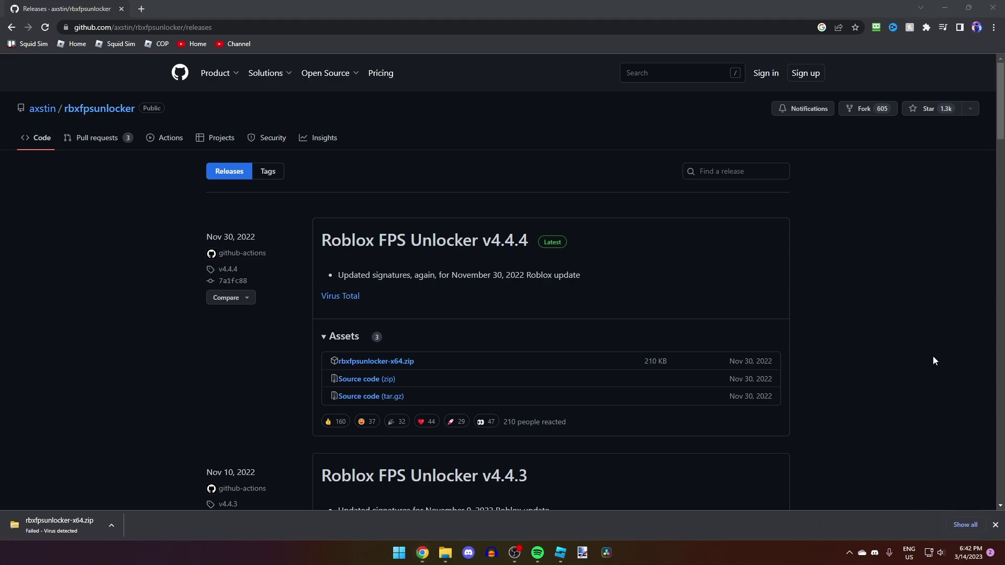
pyautogui.click(849, 553)
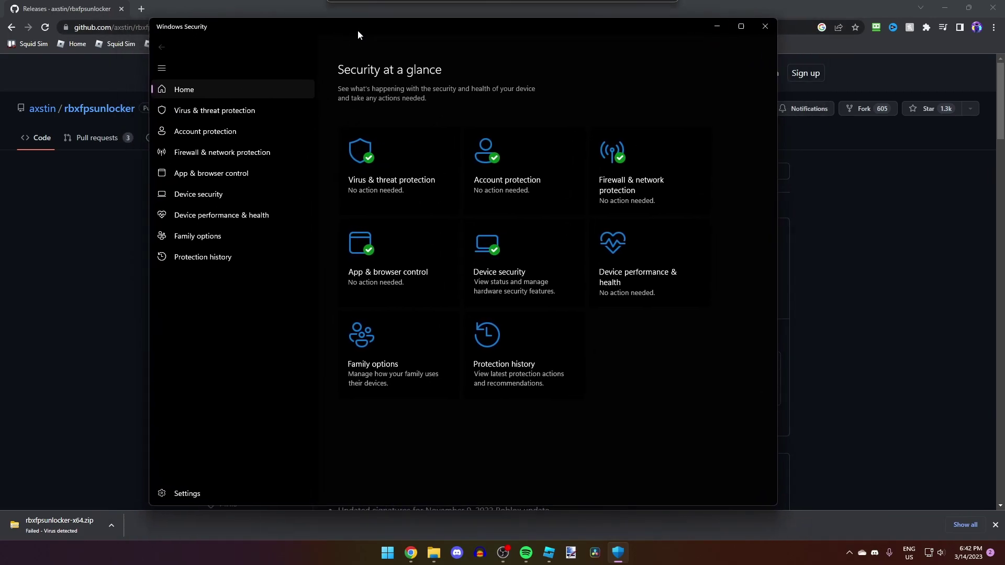
# In Protection history, allow the blocked rbxfpsunlocker-x64.zip (HackTool:Win32/GameHack!MSR) on this device.
pyautogui.click(198, 260)
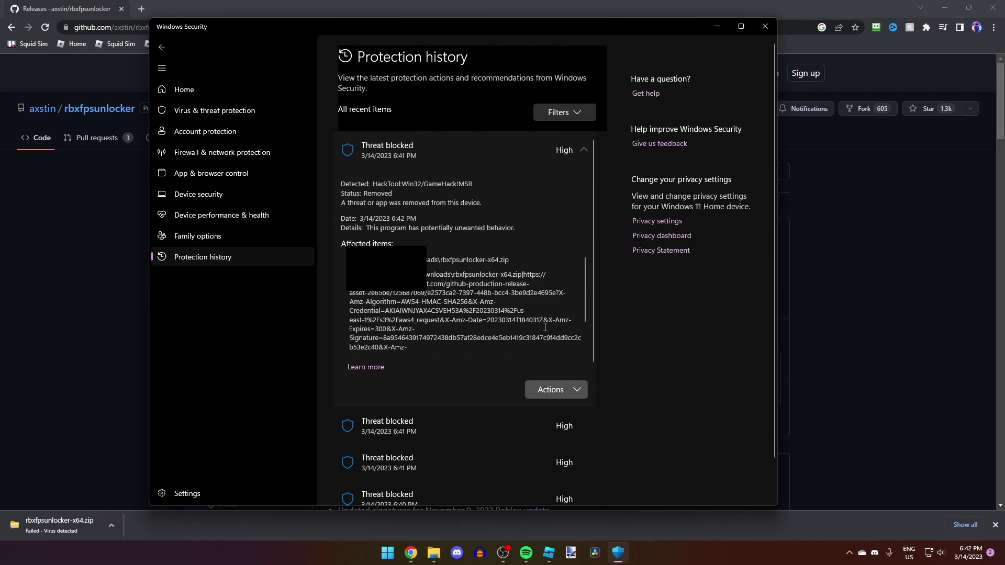
pyautogui.doubleClick(469, 259)
pyautogui.moveTo(512, 257); pyautogui.dragTo(438, 259)
pyautogui.click(444, 308)
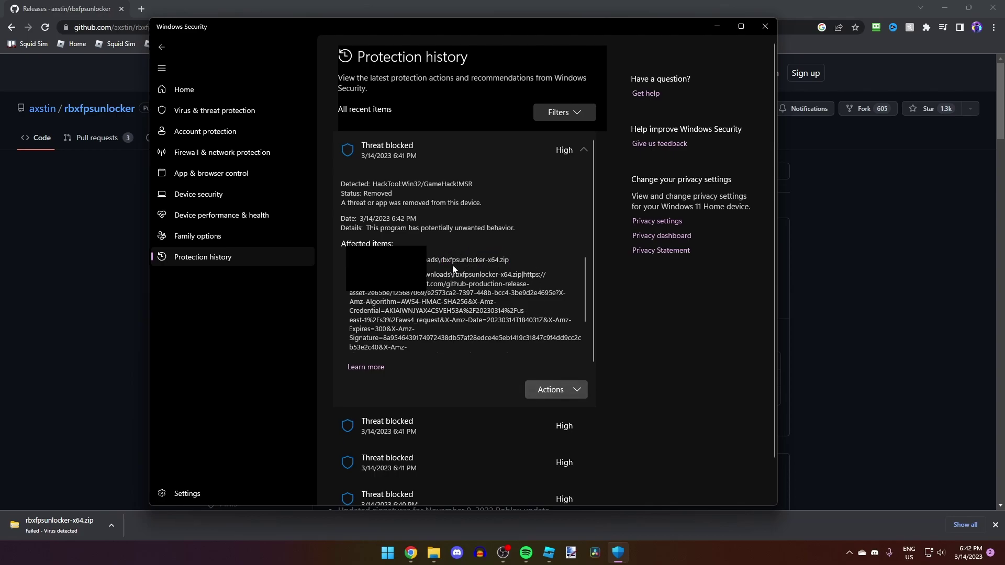
pyautogui.moveTo(516, 260)
pyautogui.mouseDown()
pyautogui.moveTo(437, 260)
pyautogui.moveTo(509, 260)
pyautogui.mouseUp()
pyautogui.click(438, 259)
pyautogui.click(509, 260)
pyautogui.click(556, 392)
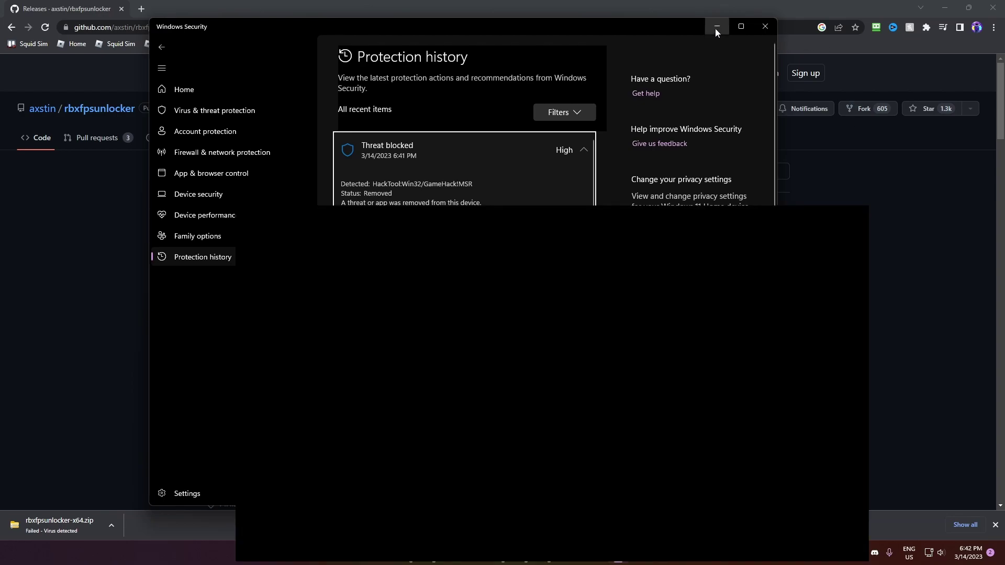
# Minimize Windows Security and re-download rbxfpsunlocker-x64.zip from the releases page.
pyautogui.click(716, 26)
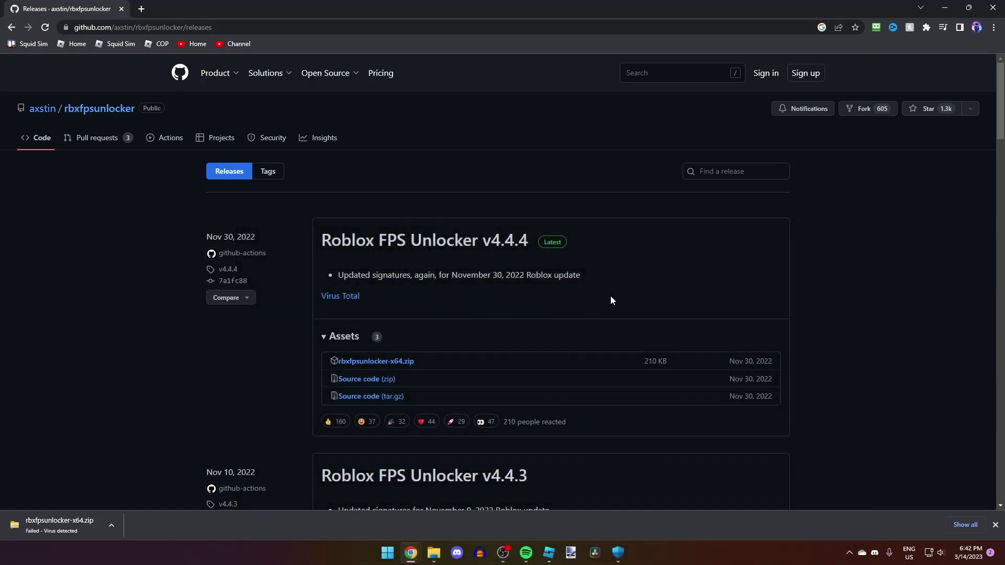
pyautogui.click(378, 362)
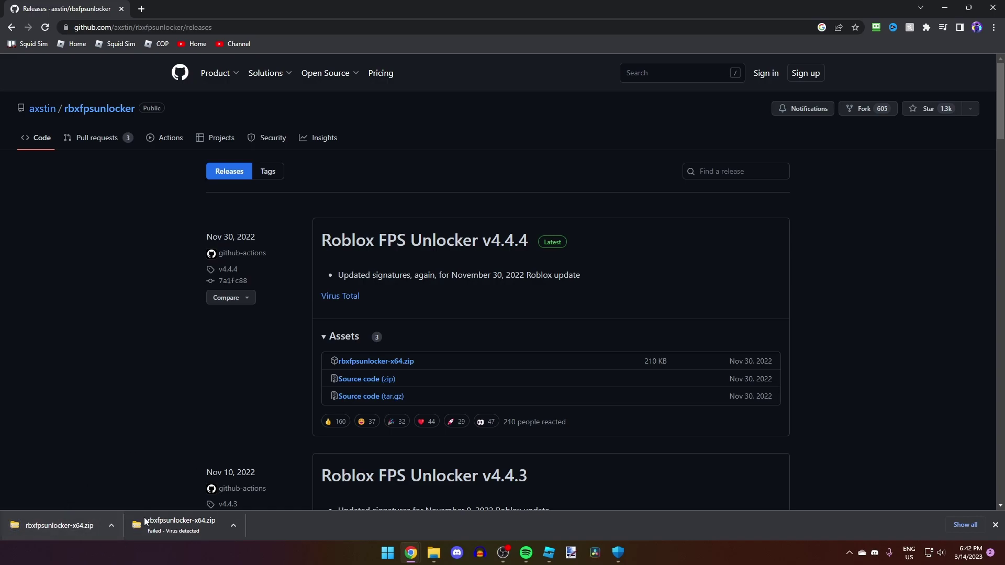
# Open the downloaded rbxfpsunlocker-x64.zip and cut the rbxfpsunlocker application inside it.
pyautogui.click(57, 523)
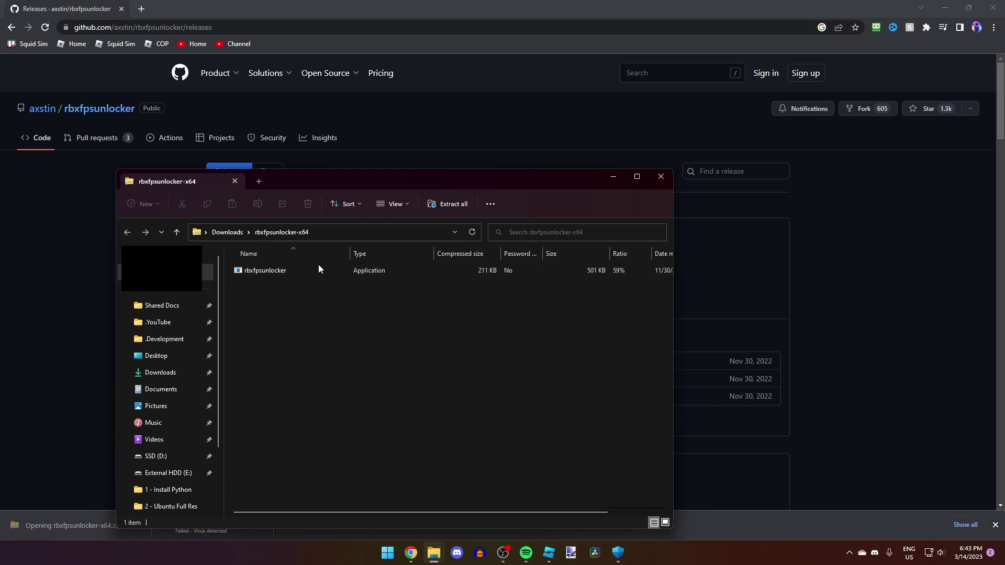
pyautogui.click(286, 271)
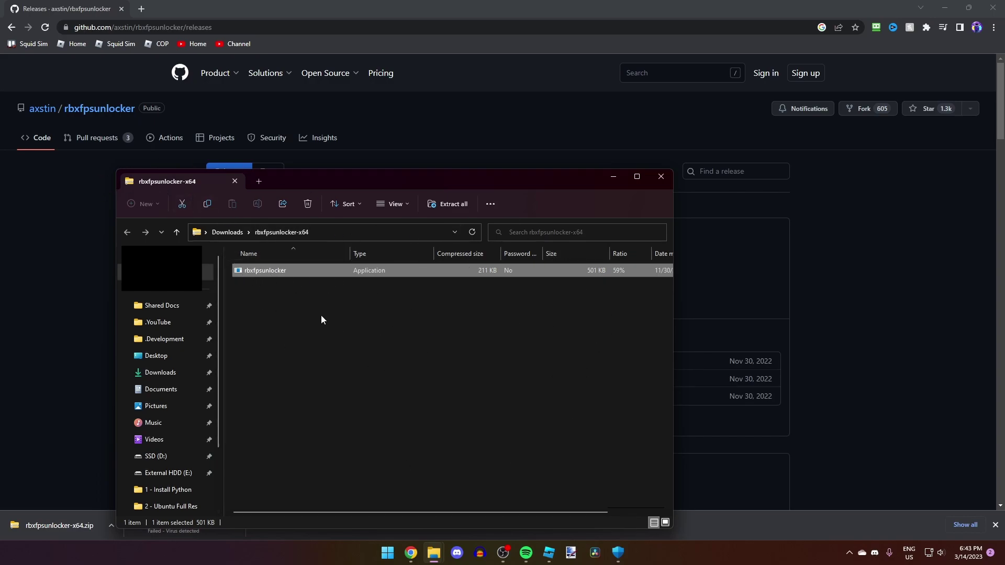
pyautogui.rightClick(255, 268)
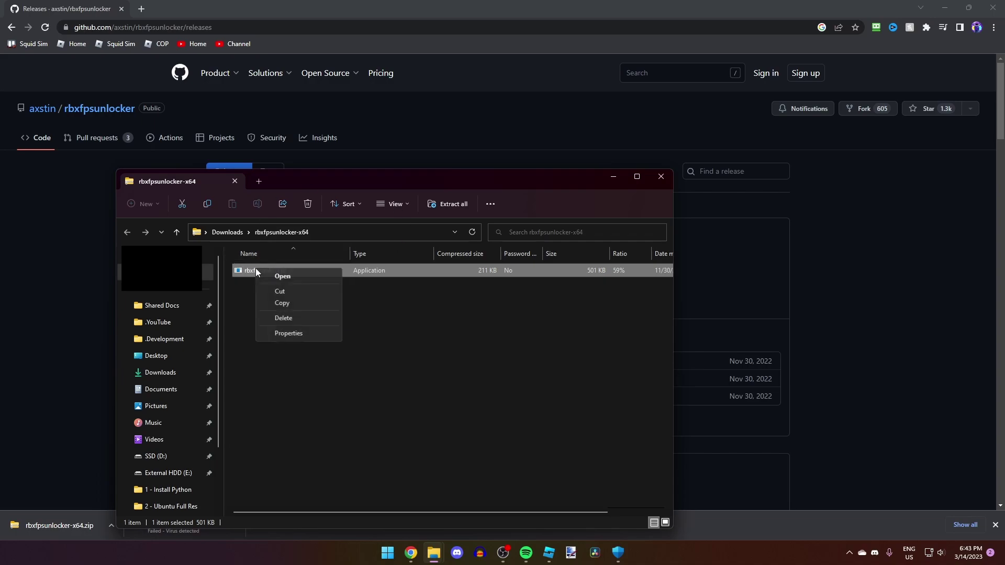
pyautogui.click(288, 293)
pyautogui.click(307, 312)
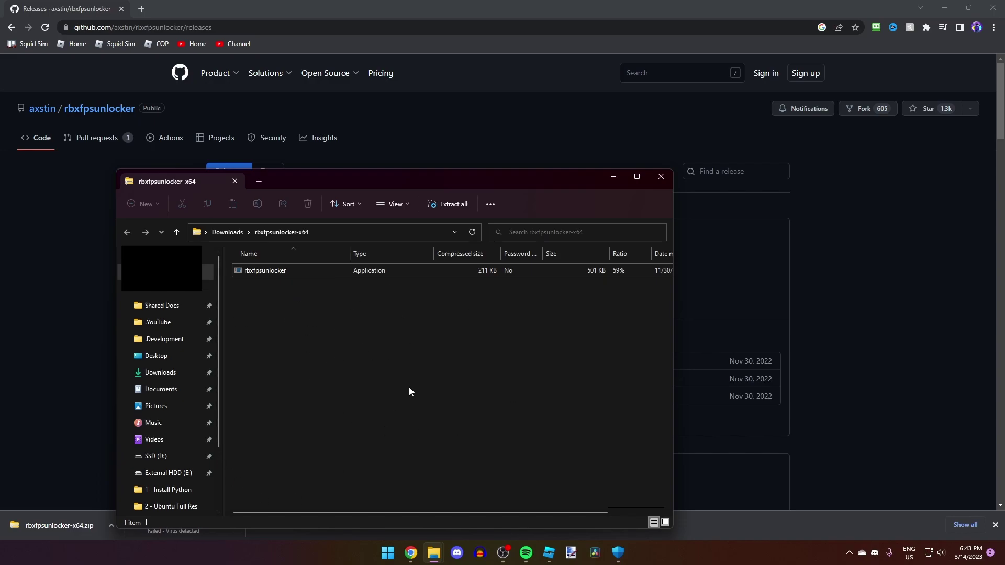
# Open the Startup folder via shell:startup and paste the rbxfpsunlocker application there.
pyautogui.press('super+r')
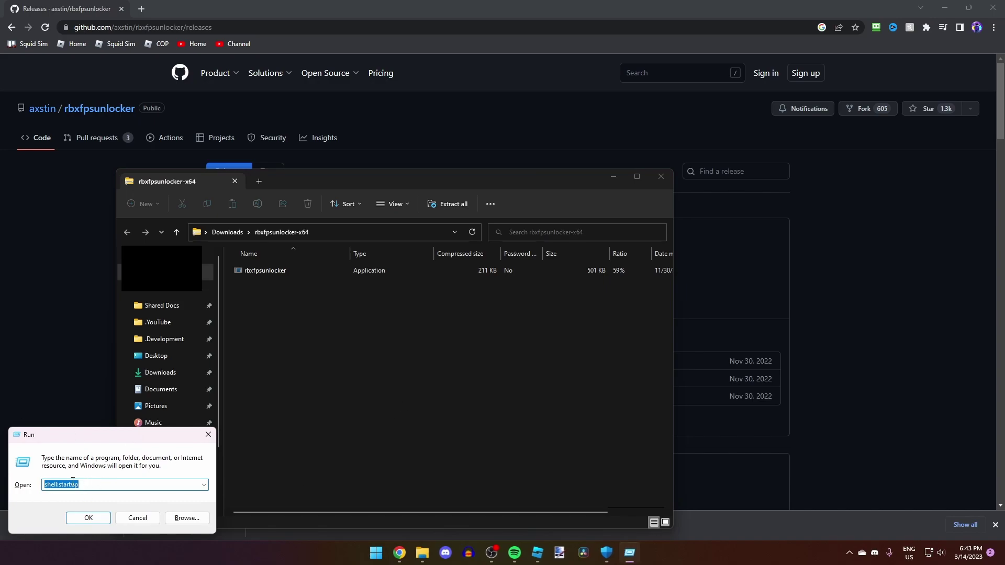
pyautogui.write('she')
pyautogui.write('p')
pyautogui.click(81, 516)
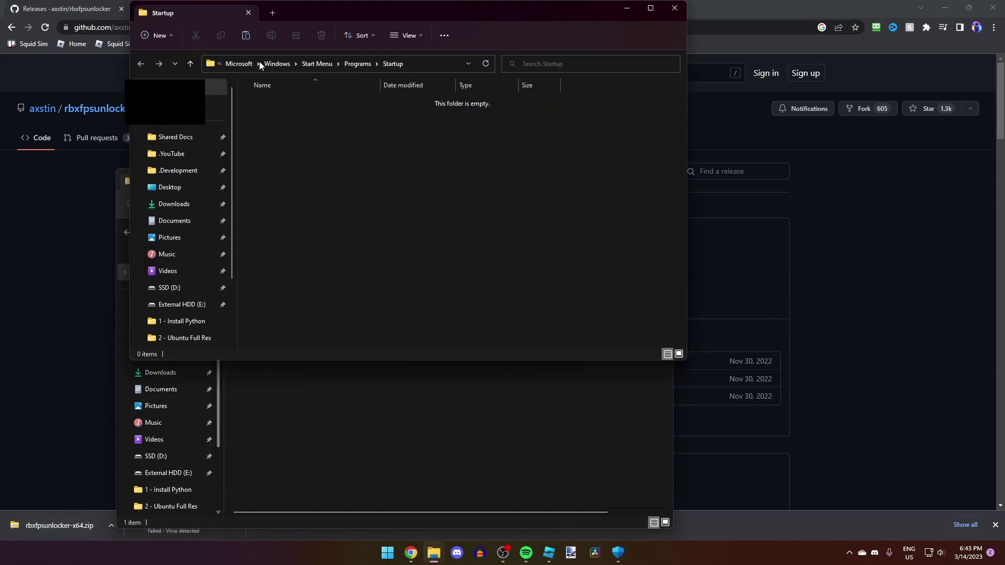
pyautogui.rightClick(389, 137)
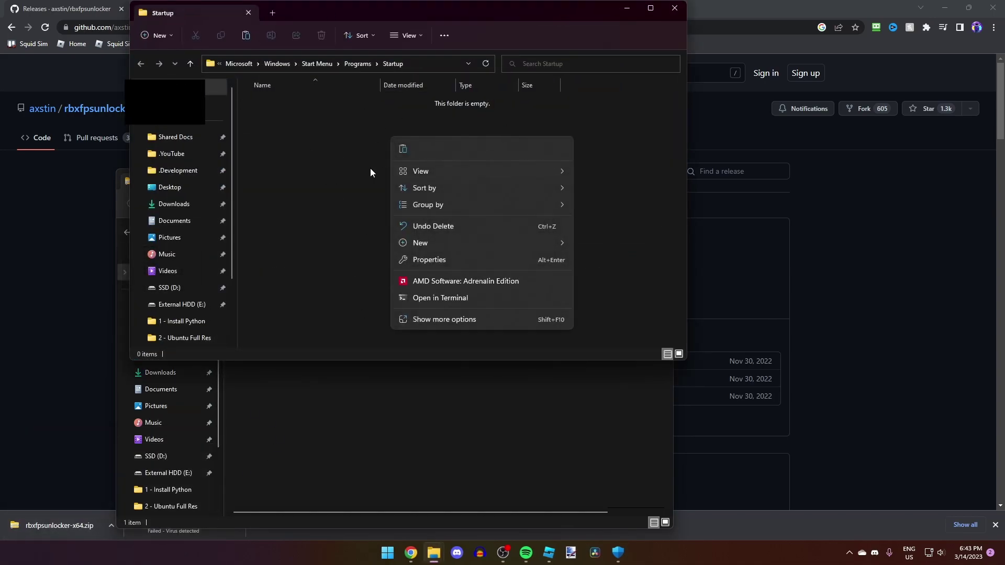
pyautogui.click(402, 150)
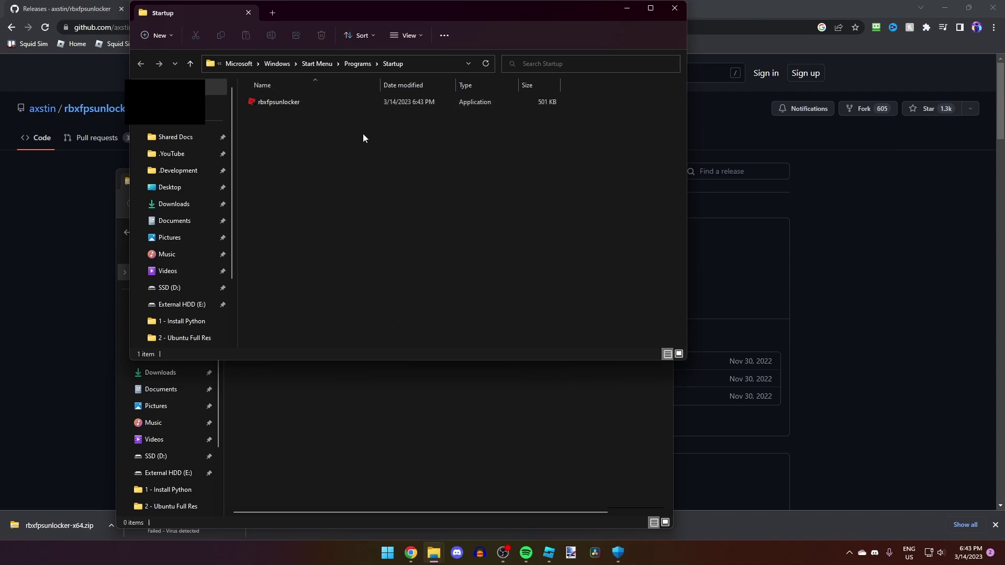
pyautogui.doubleClick(316, 103)
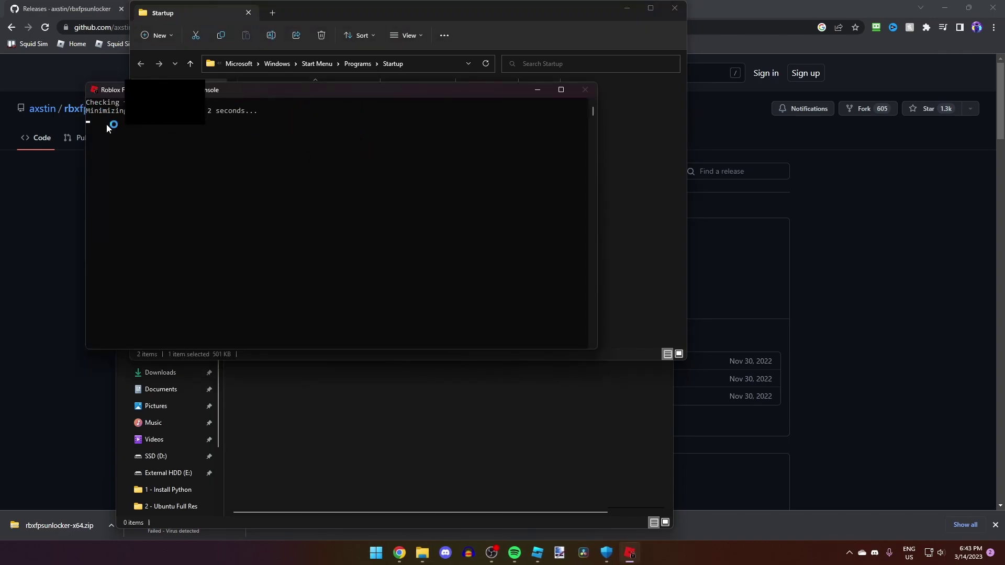
pyautogui.click(413, 176)
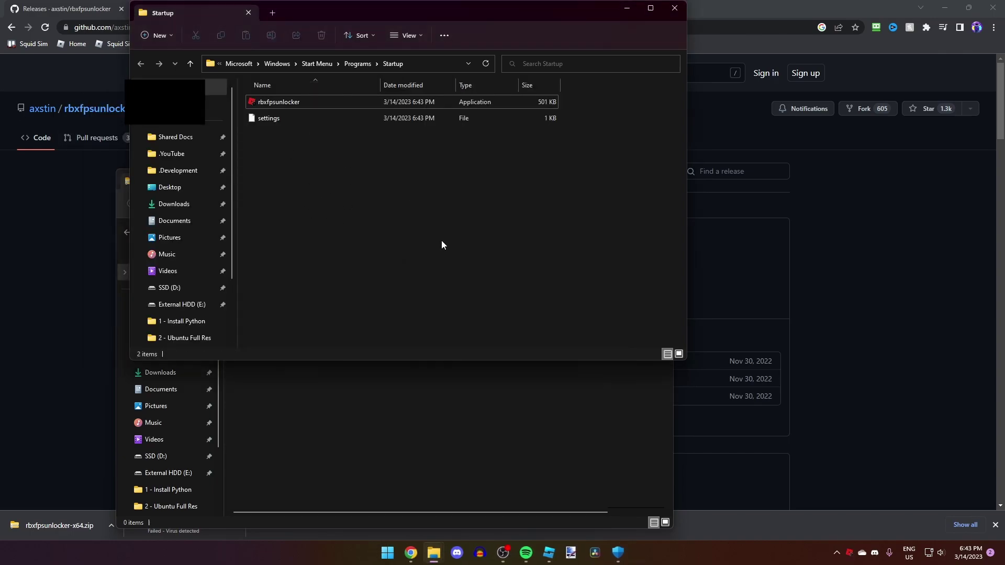
pyautogui.moveTo(503, 224)
pyautogui.mouseDown()
pyautogui.moveTo(435, 152)
pyautogui.moveTo(291, 121)
pyautogui.mouseUp()
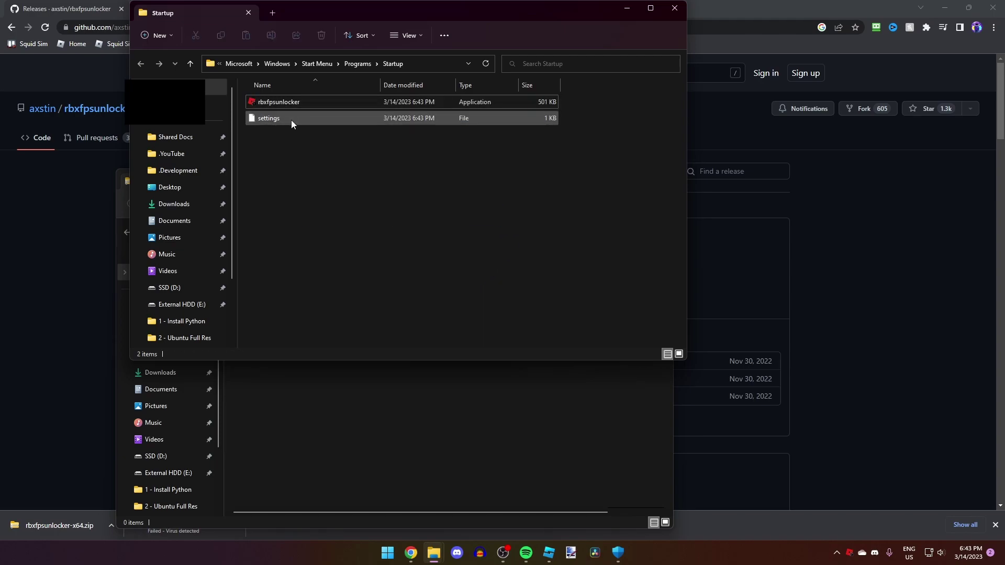
pyautogui.click(337, 121)
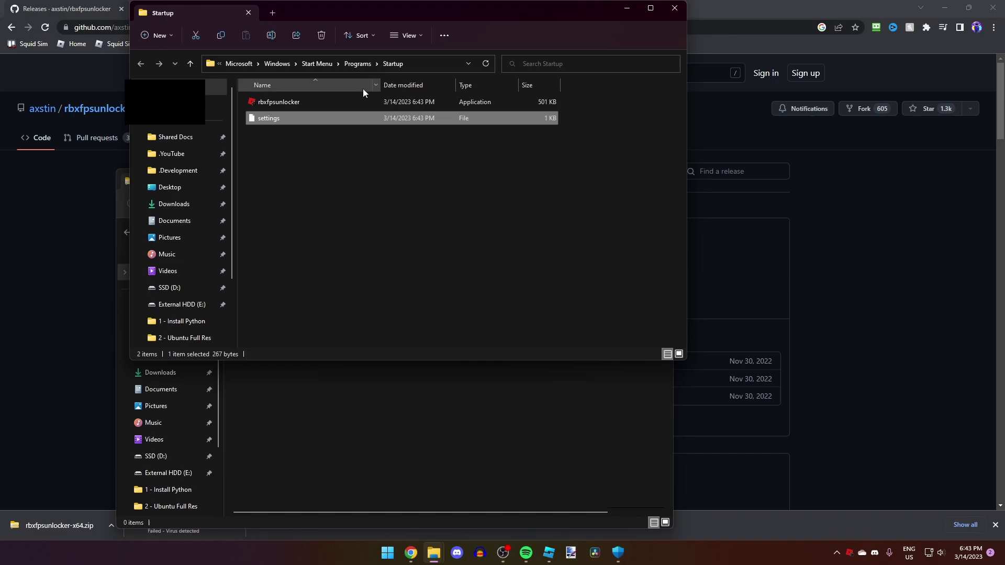
pyautogui.click(335, 193)
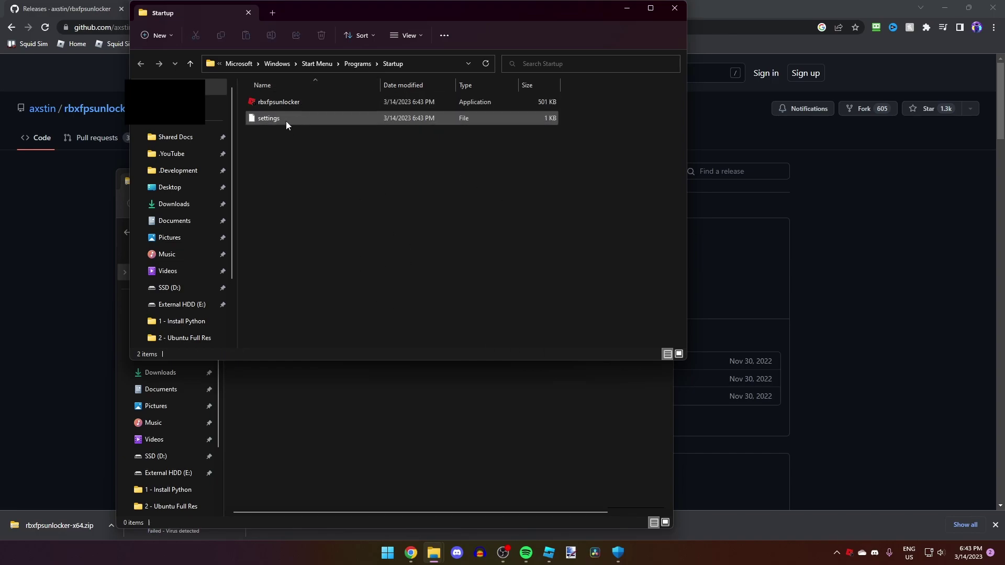
pyautogui.moveTo(292, 114)
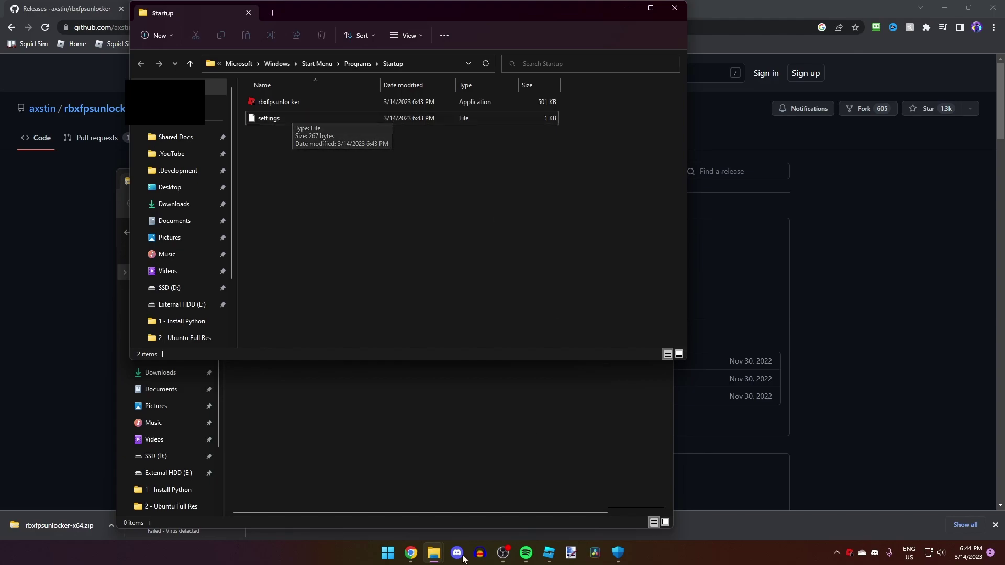
# Open Task Manager from the taskbar and show its Startup apps list.
pyautogui.rightClick(696, 553)
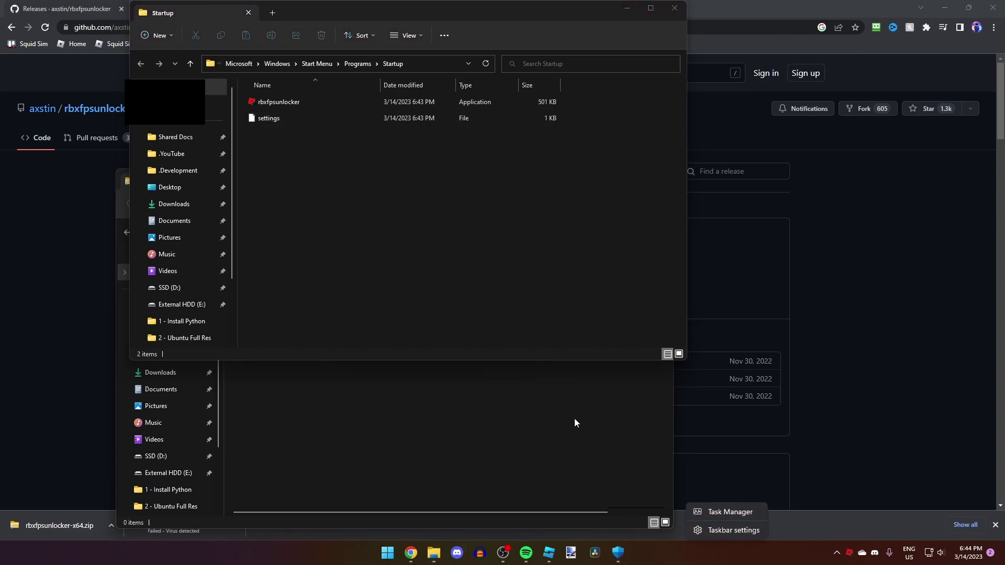
pyautogui.click(716, 514)
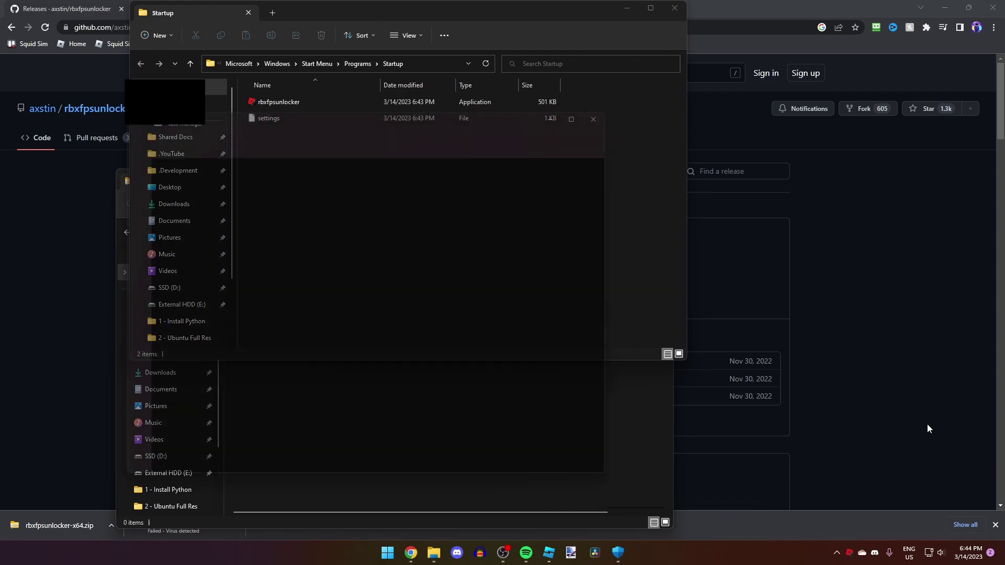
pyautogui.moveTo(282, 115); pyautogui.dragTo(399, 151)
pyautogui.click(287, 230)
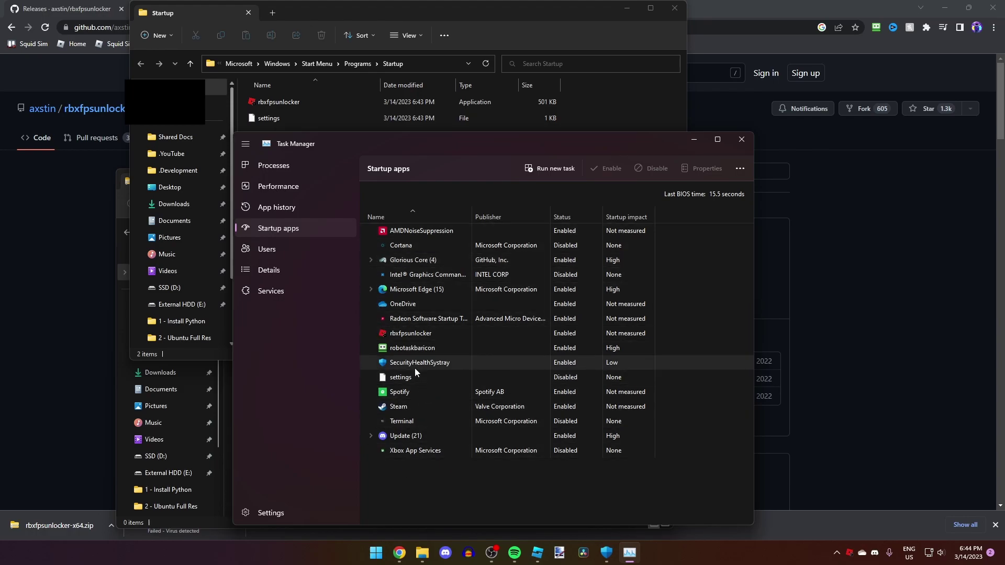
# Toggle the settings startup entry enabled then back to disabled, and close Task Manager.
pyautogui.click(397, 376)
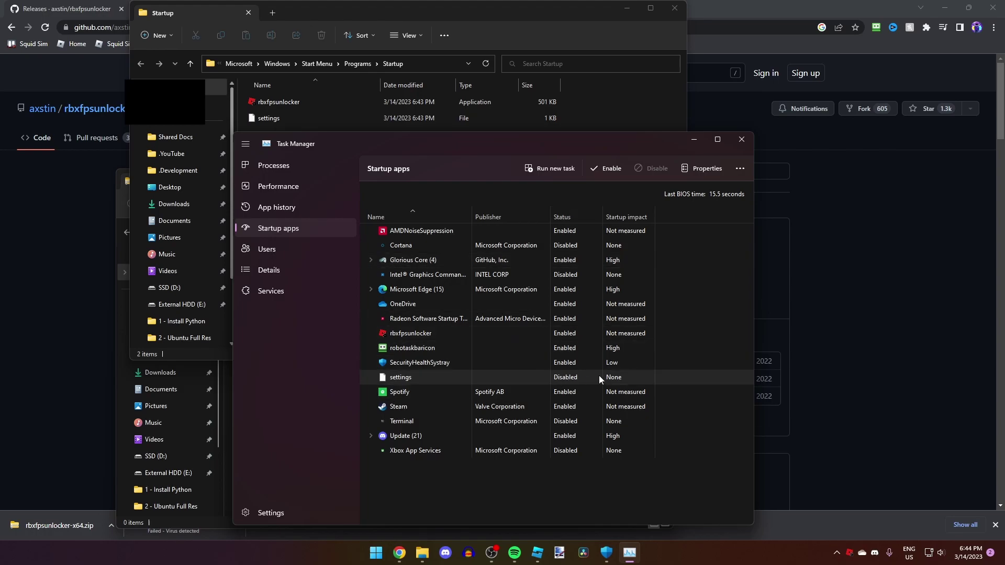
pyautogui.click(600, 170)
pyautogui.click(661, 170)
pyautogui.rightClick(537, 379)
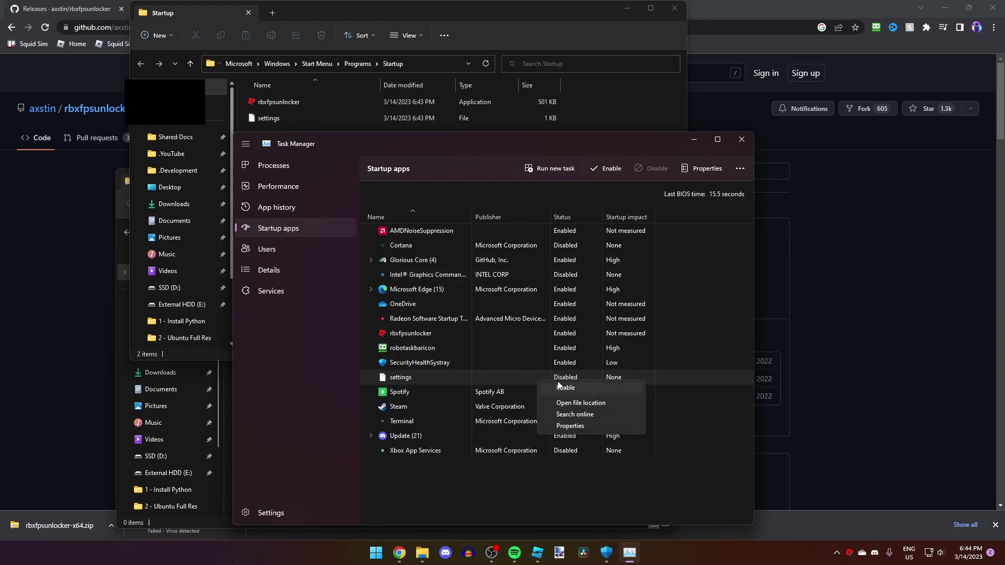
pyautogui.click(548, 378)
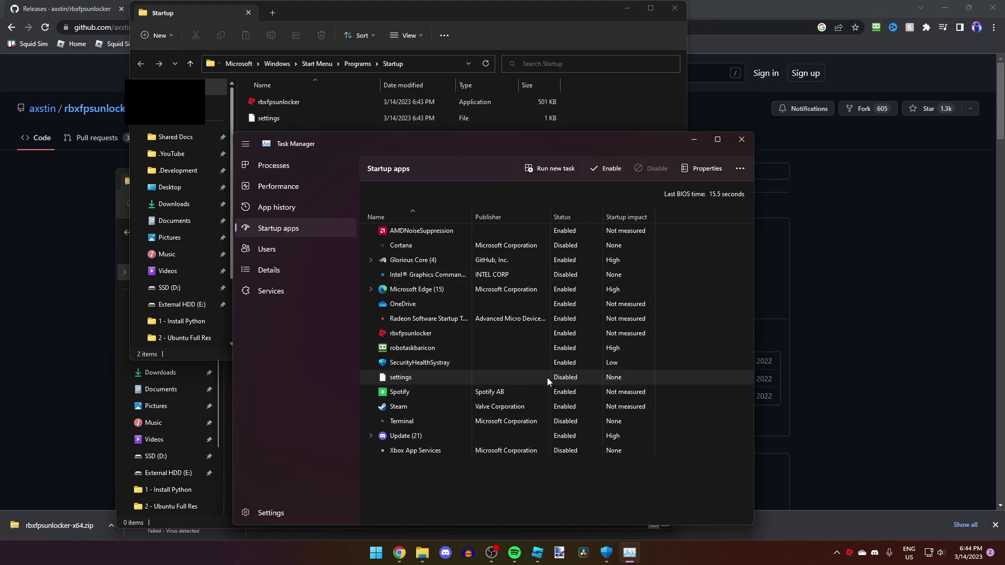
pyautogui.click(742, 139)
# Close the Startup folder and launch Pet Simulator X! from its Roblox game page.
pyautogui.click(674, 8)
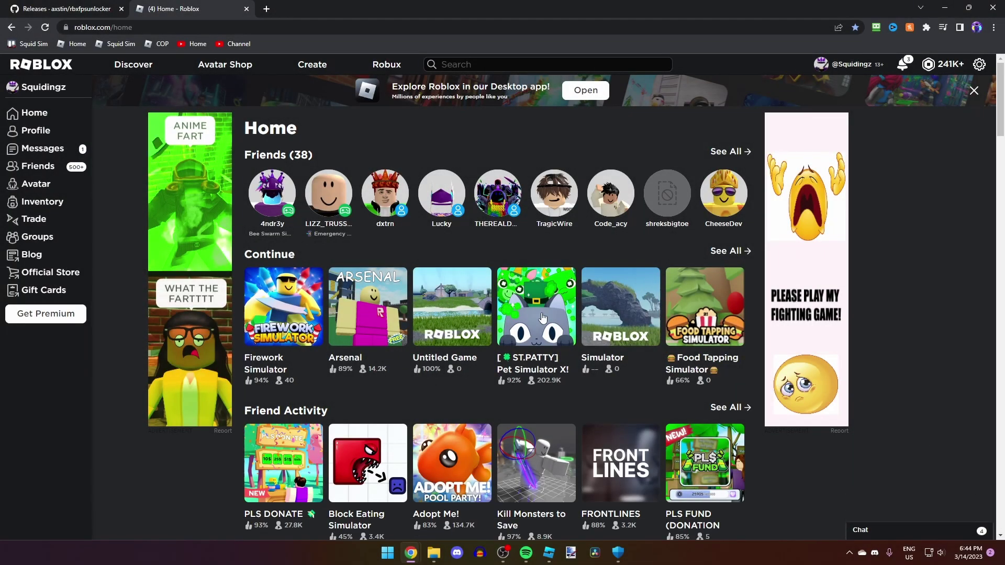
pyautogui.click(529, 306)
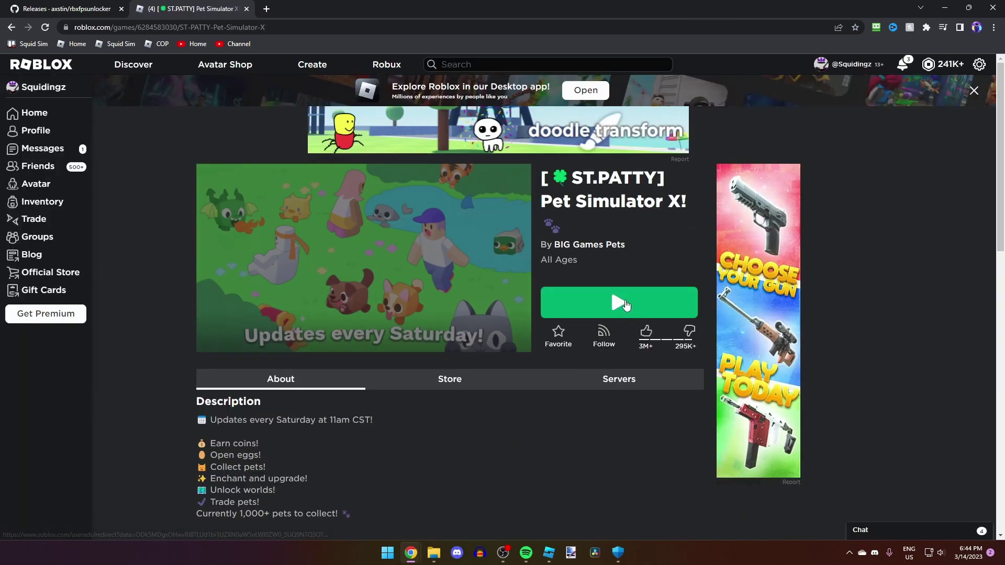
pyautogui.click(626, 305)
pyautogui.click(545, 114)
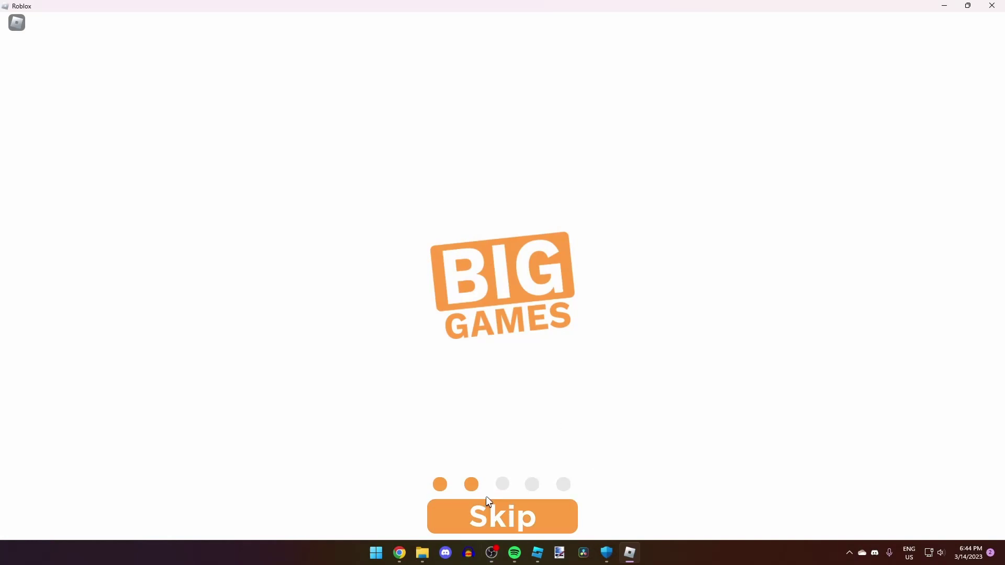
# Skip the intro, show the performance stats (about 215 FPS), and walk around spawn with W, D, A.
pyautogui.click(489, 517)
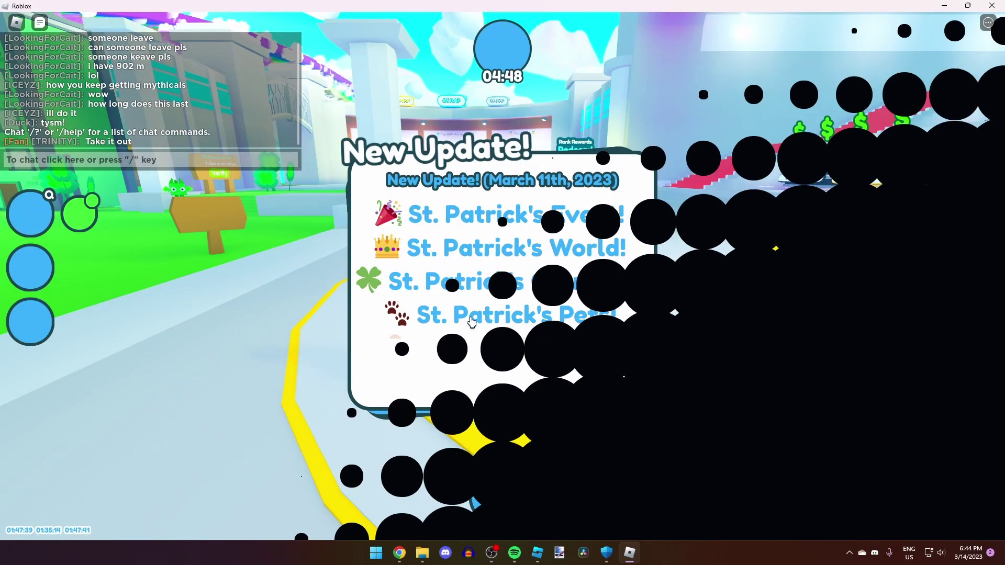
pyautogui.hotkey('ctrl', 'shift', 'F3')
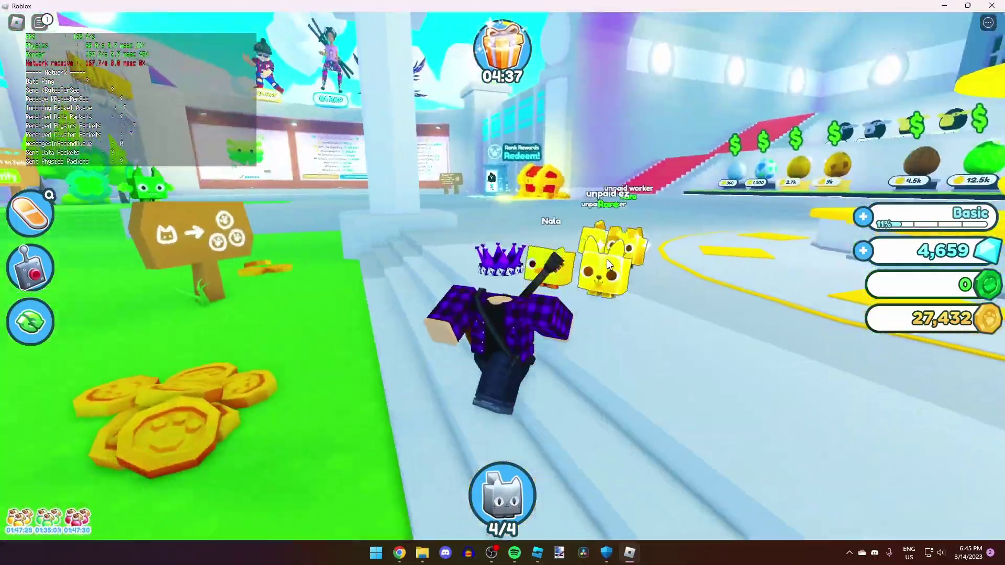
pyautogui.press('w')
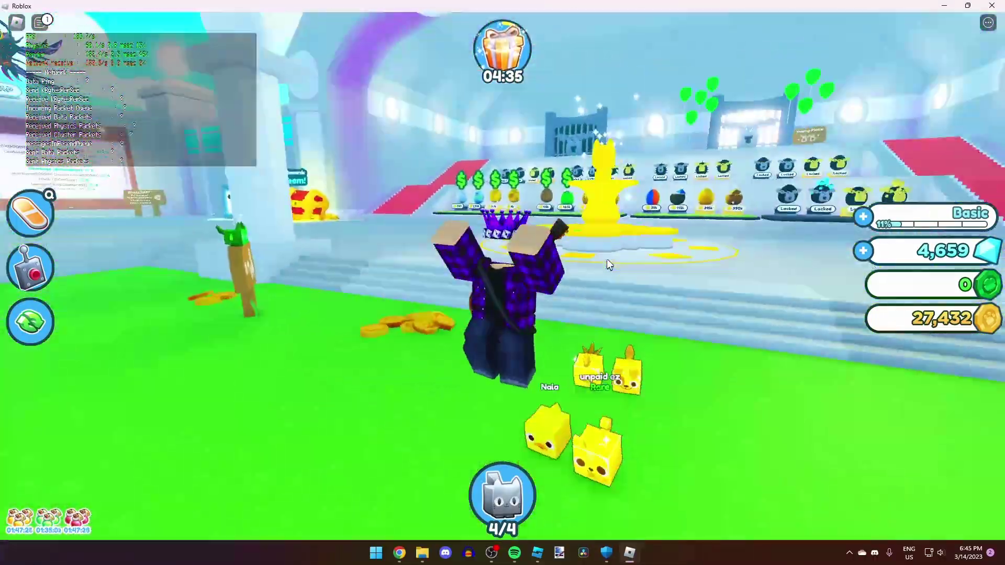
pyautogui.press('w')
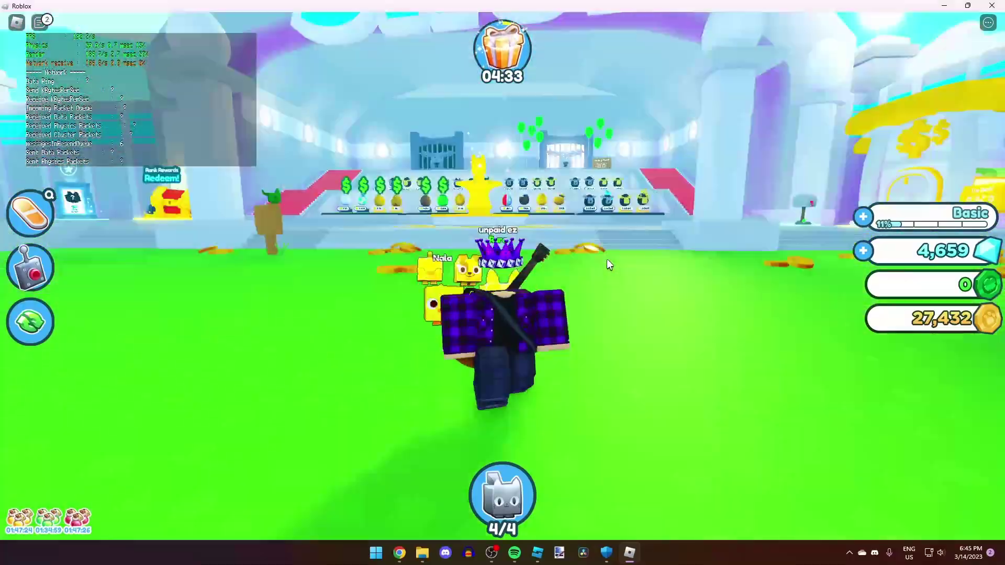
pyautogui.press('d')
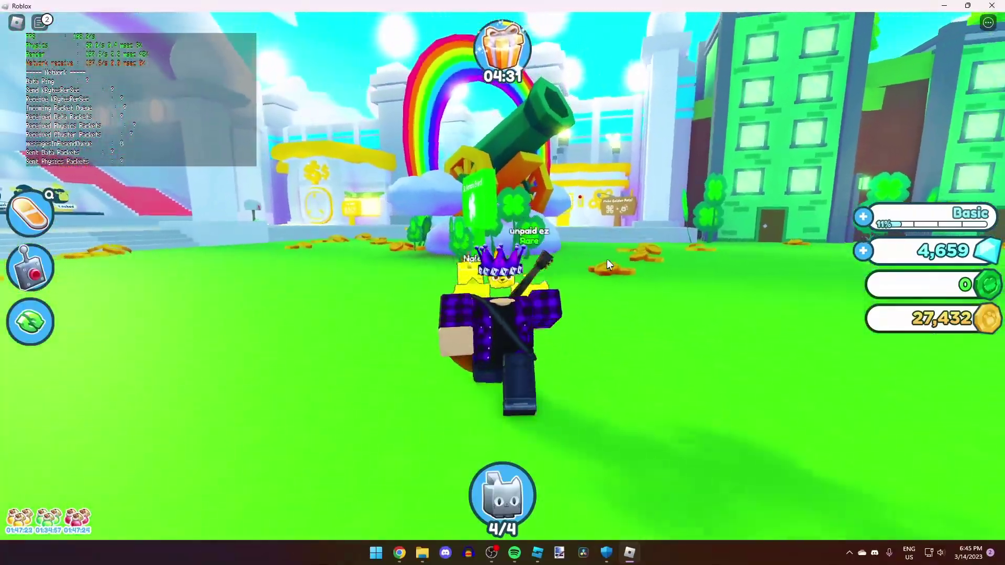
pyautogui.press('a')
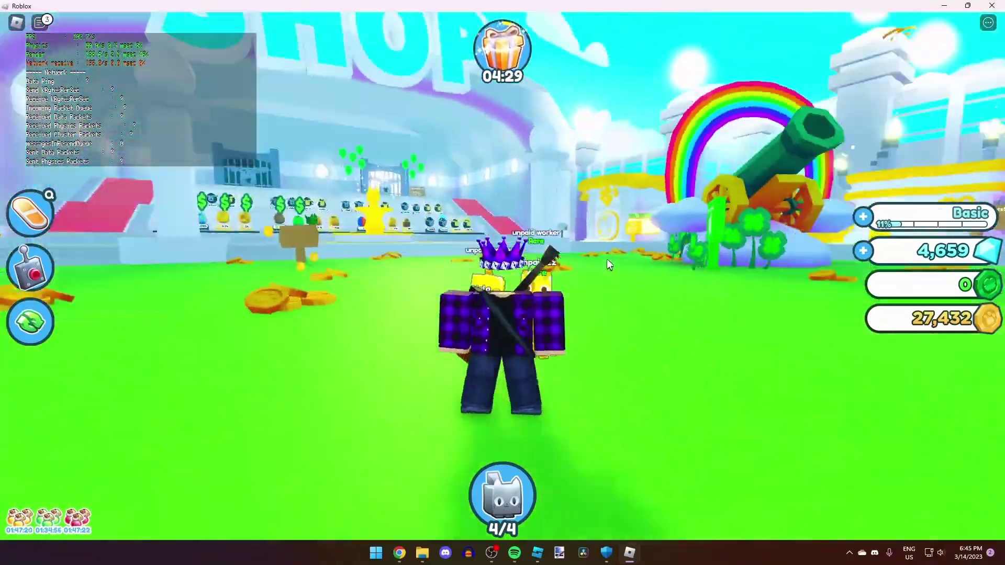
pyautogui.press('a')
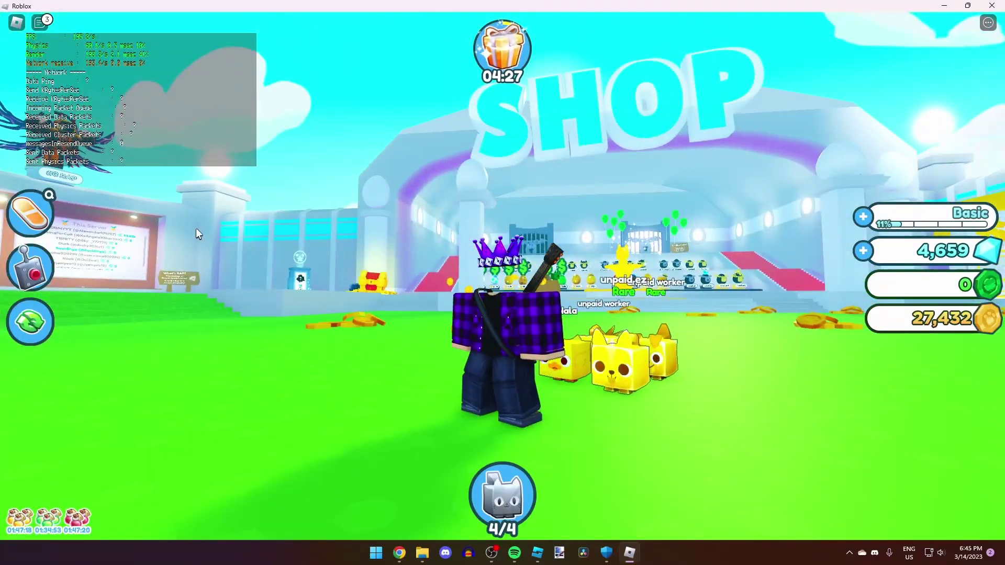